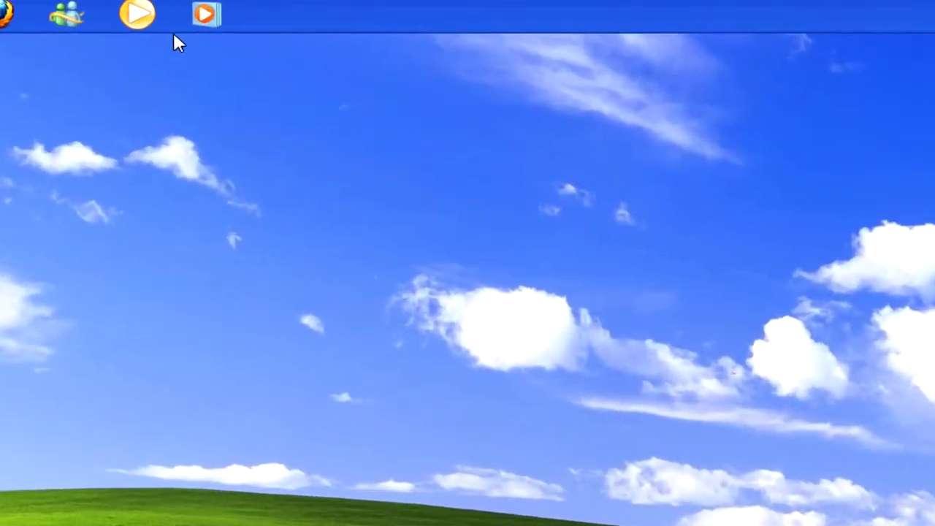
In Taskbar Properties, set taskbar buttons to 'Combine when taskbar is full' and apply it
right_click(332, 12)
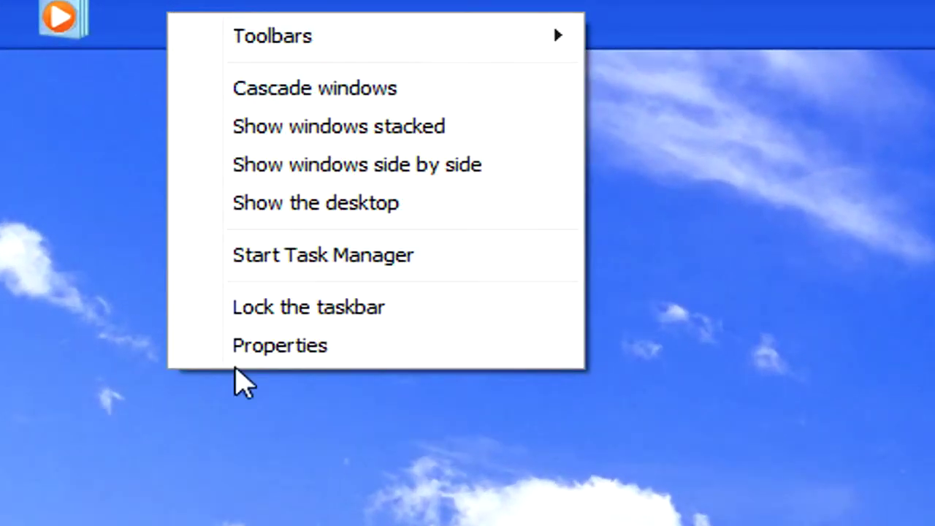
left_click(256, 348)
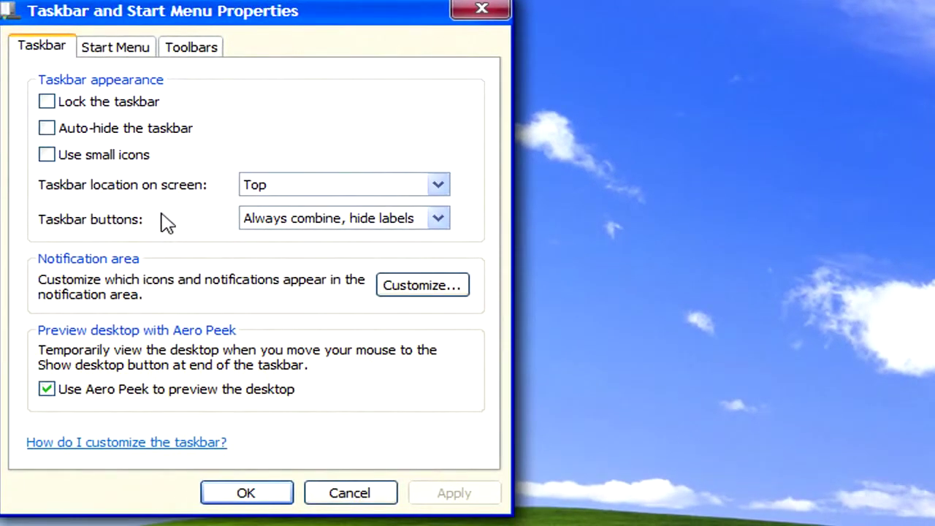
left_click(267, 225)
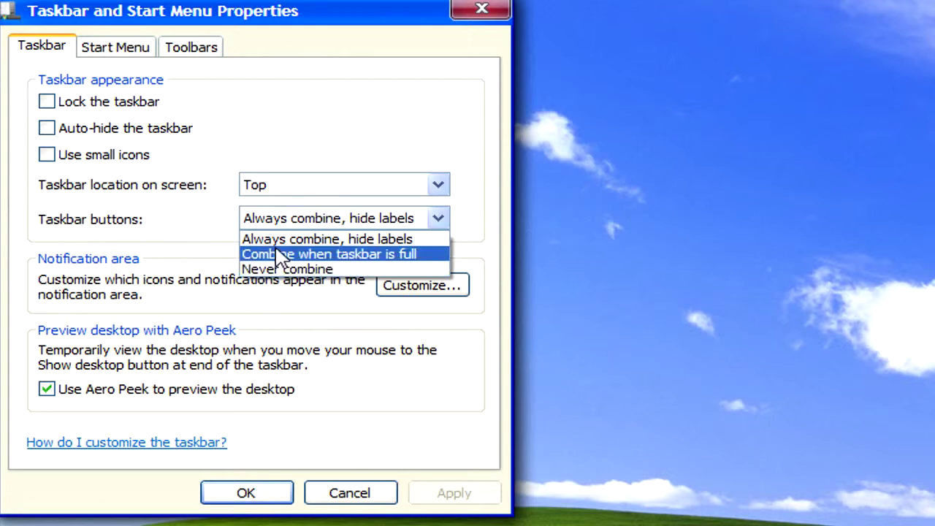
left_click(280, 256)
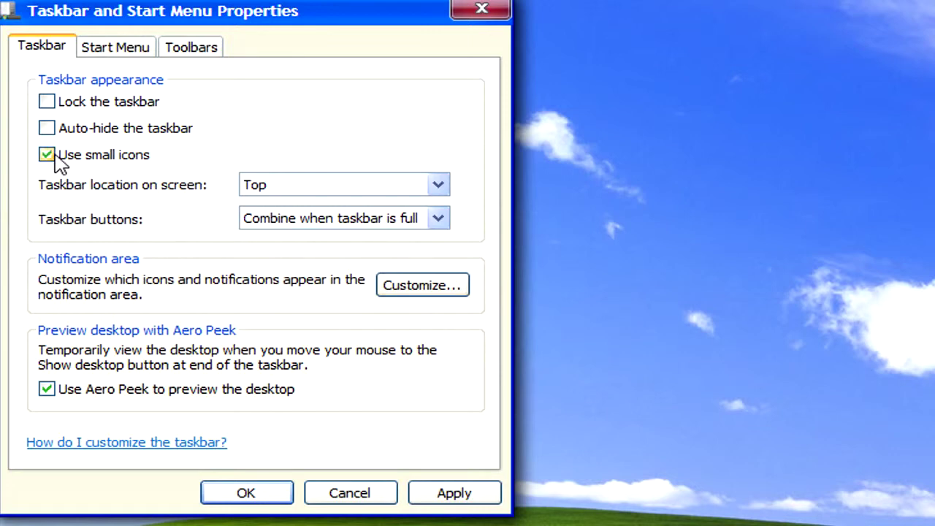
left_click(486, 495)
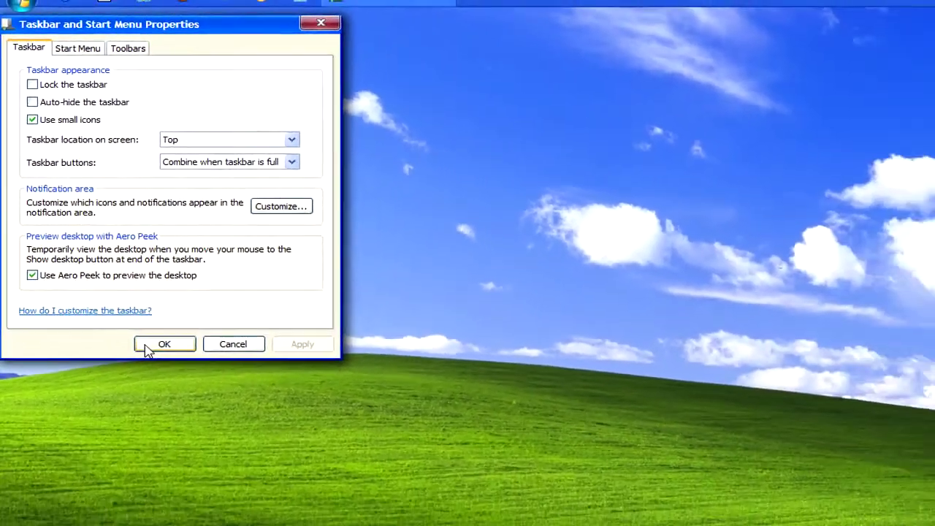
left_click(246, 493)
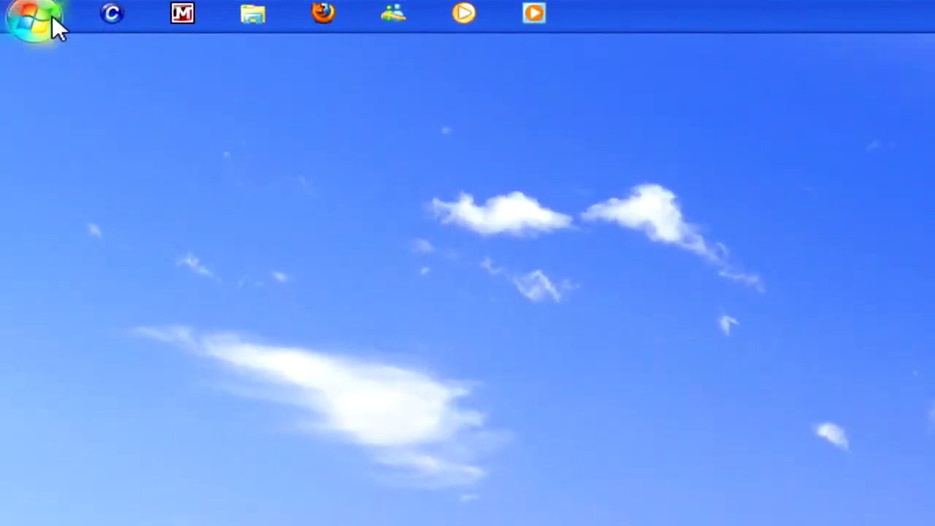
Set the taskbar buttons back to 'Always combine, hide labels' in Taskbar Properties
right_click(604, 11)
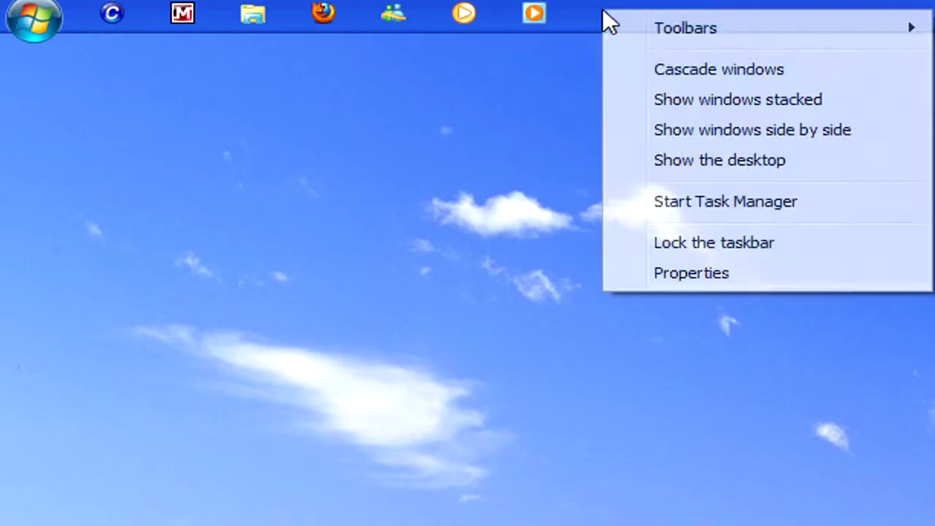
left_click(674, 273)
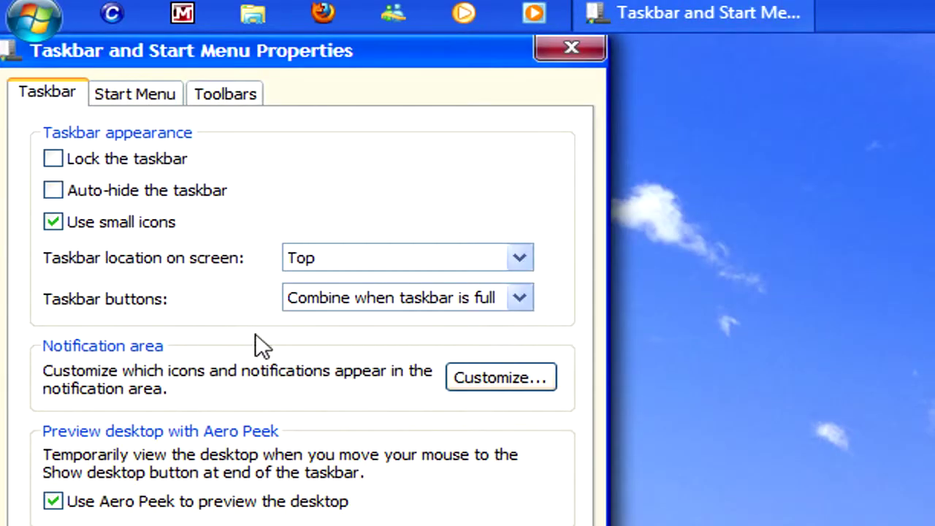
left_click(324, 303)
left_click(306, 321)
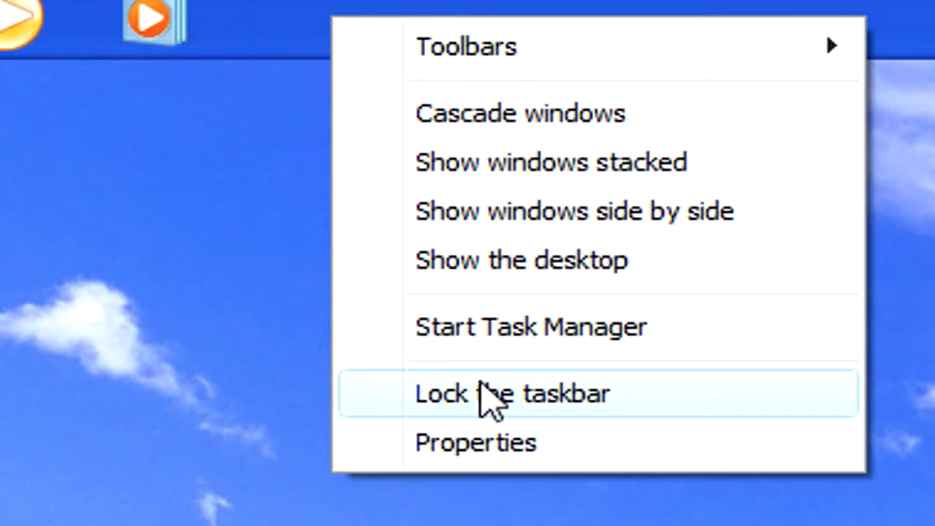
Create a new taskbar toolbar from the user's AppData\Quick Launch folder
mouse_move(606, 73)
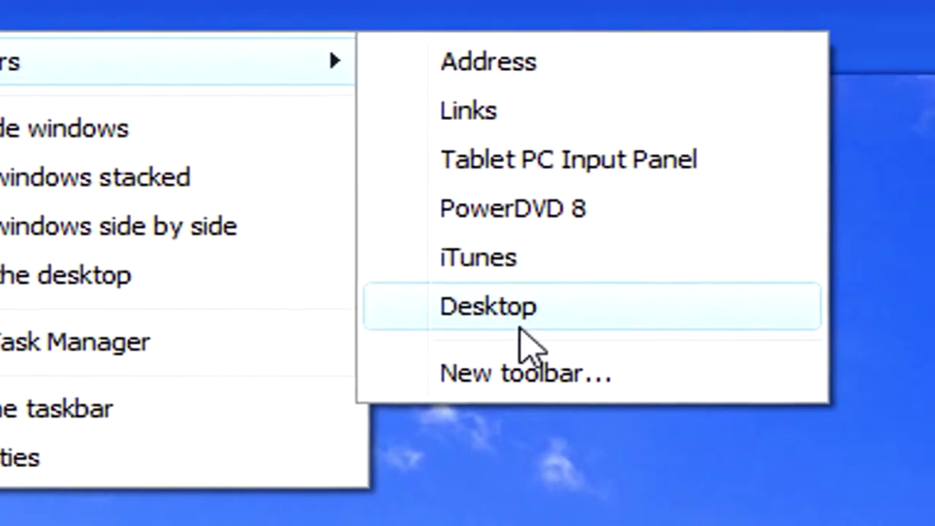
left_click(511, 374)
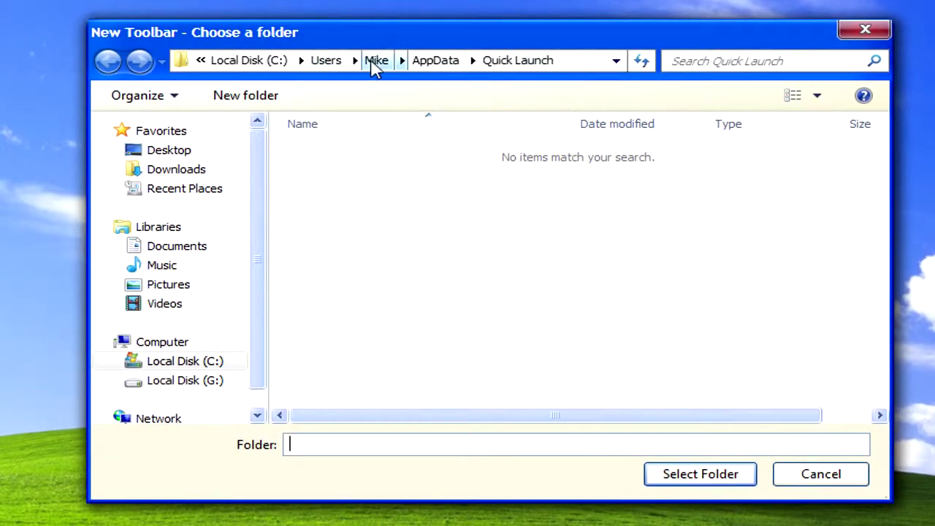
left_click(376, 61)
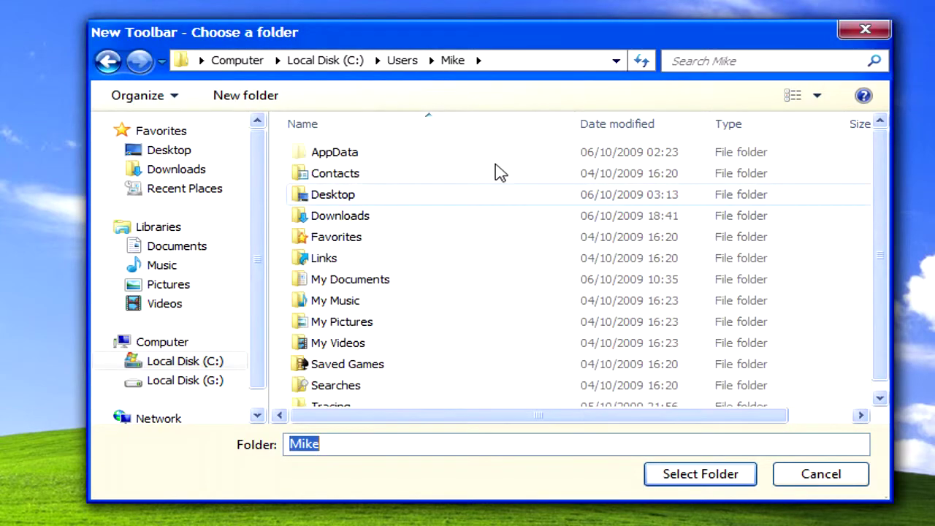
left_click(377, 160)
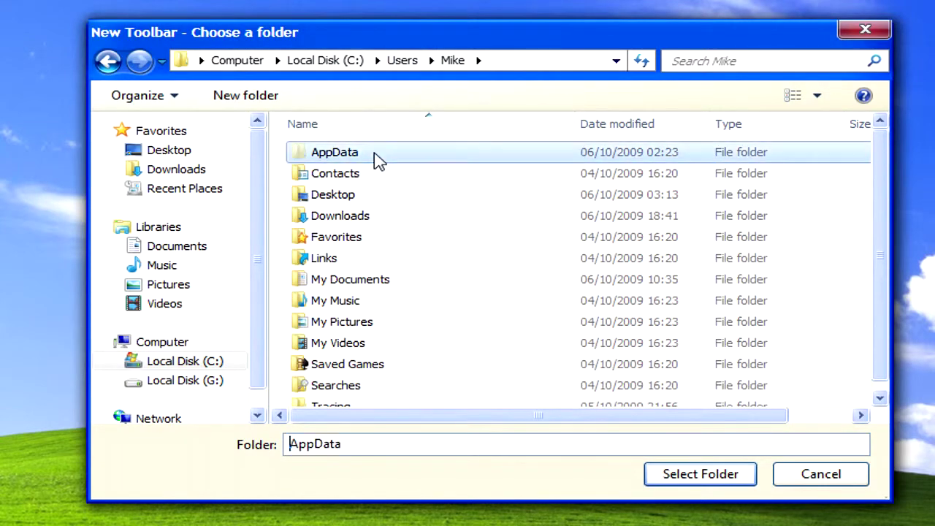
double_click(377, 159)
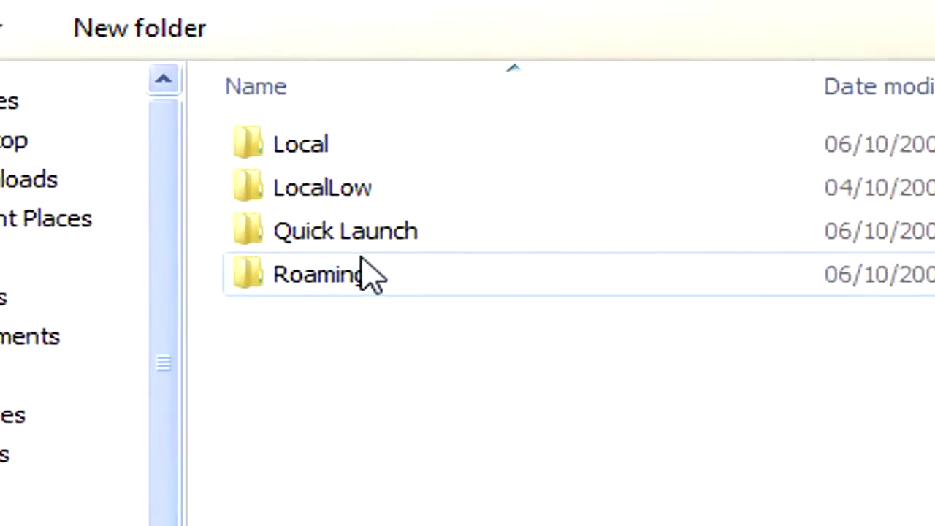
left_click(351, 235)
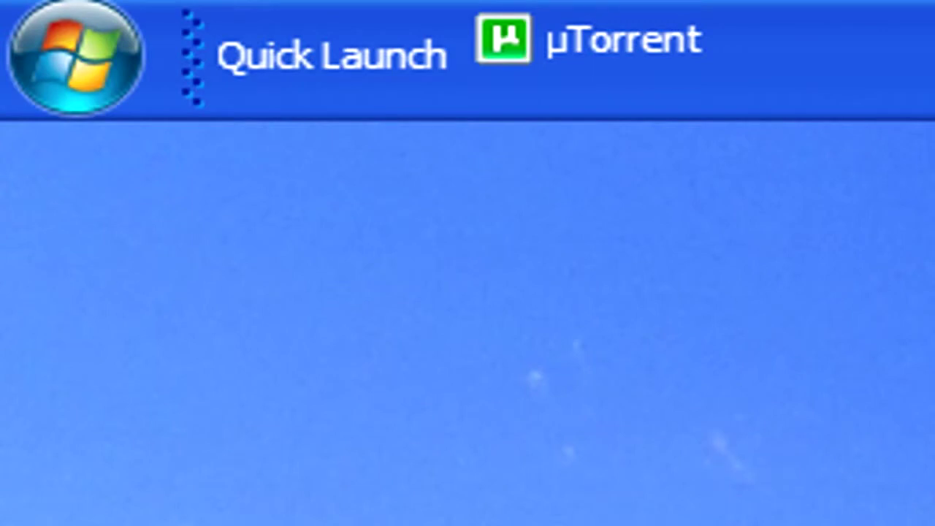
Turn off Show Text and Show title on the Quick Launch toolbar
right_click(307, 41)
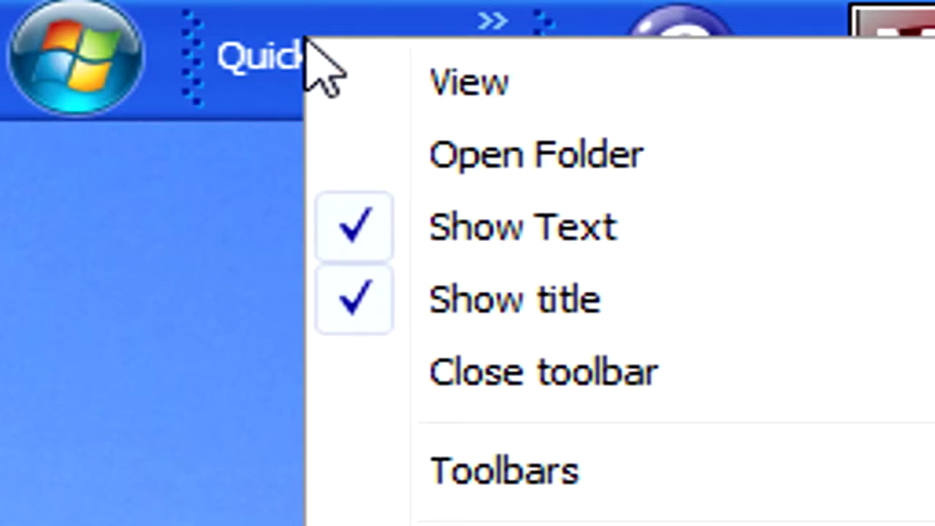
left_click(363, 230)
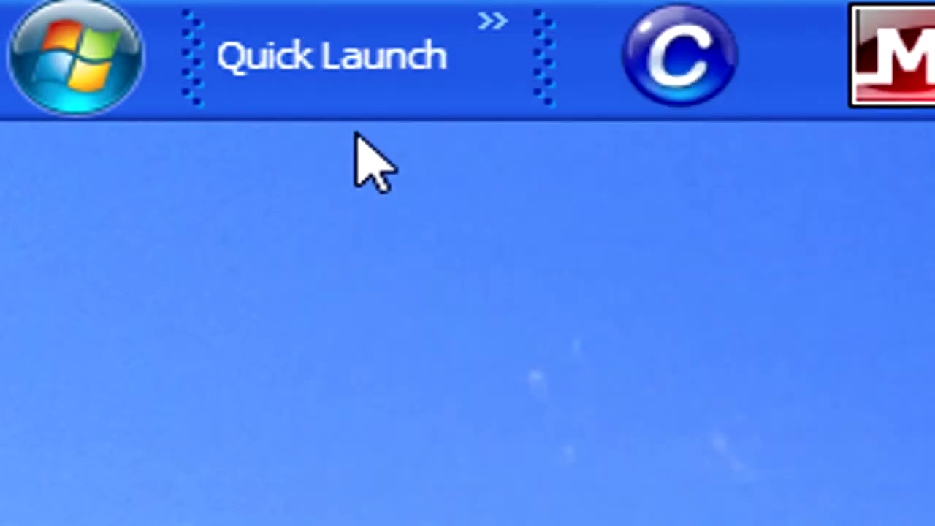
right_click(350, 62)
left_click(461, 326)
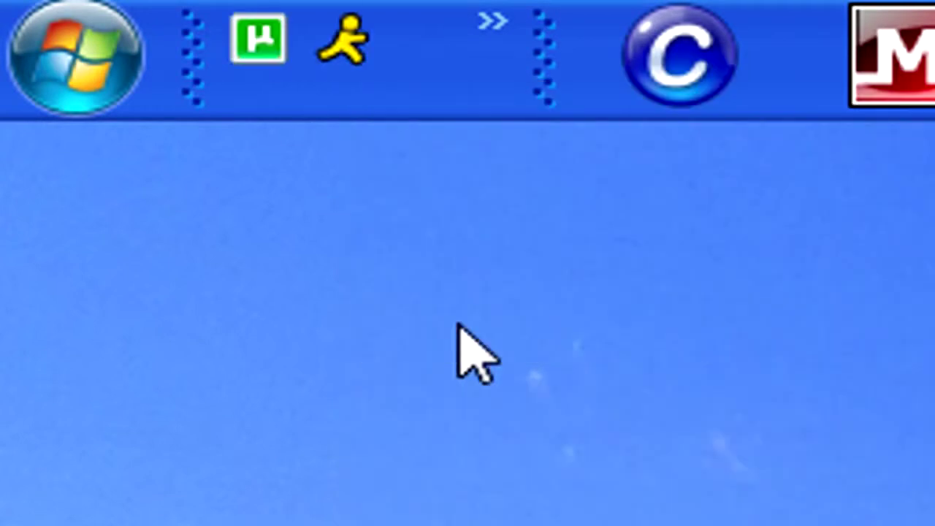
Widen the Quick Launch toolbar to reveal three icons and open its folder in Explorer
left_click_drag(545, 92, 608, 94)
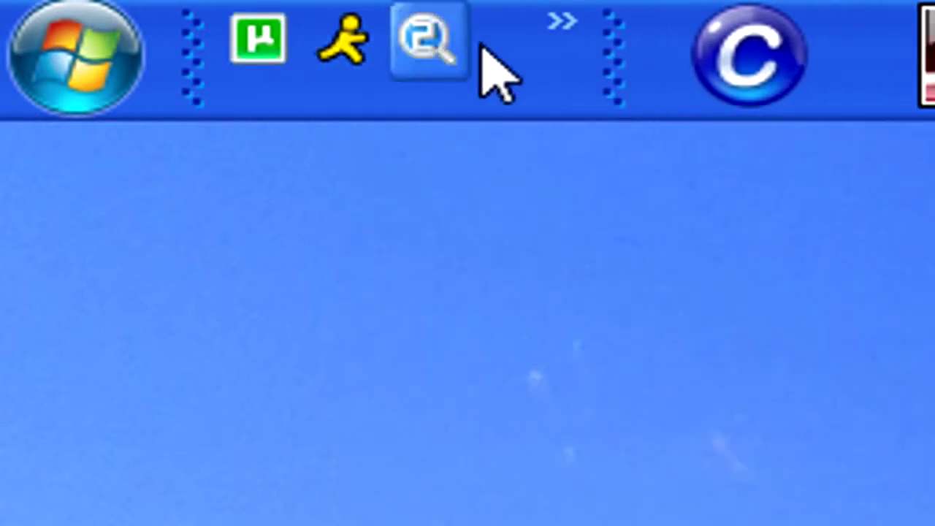
right_click(297, 95)
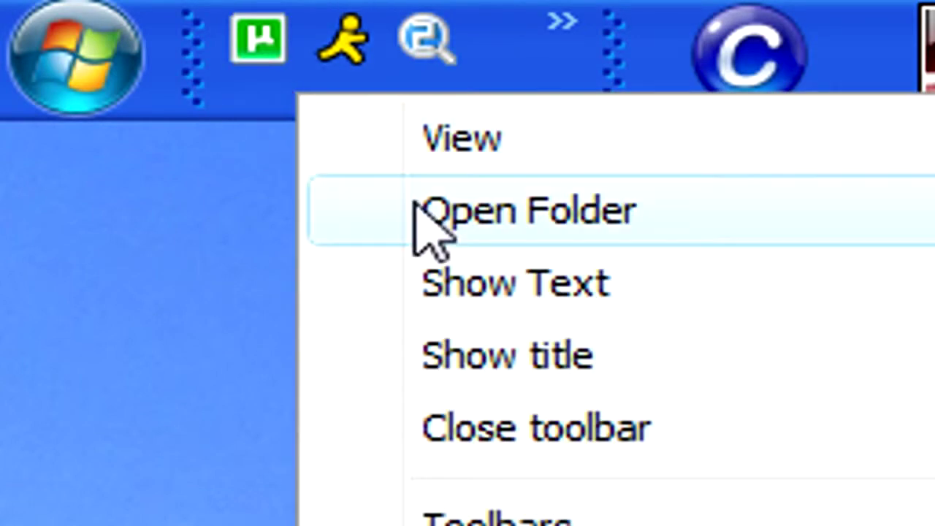
left_click(430, 222)
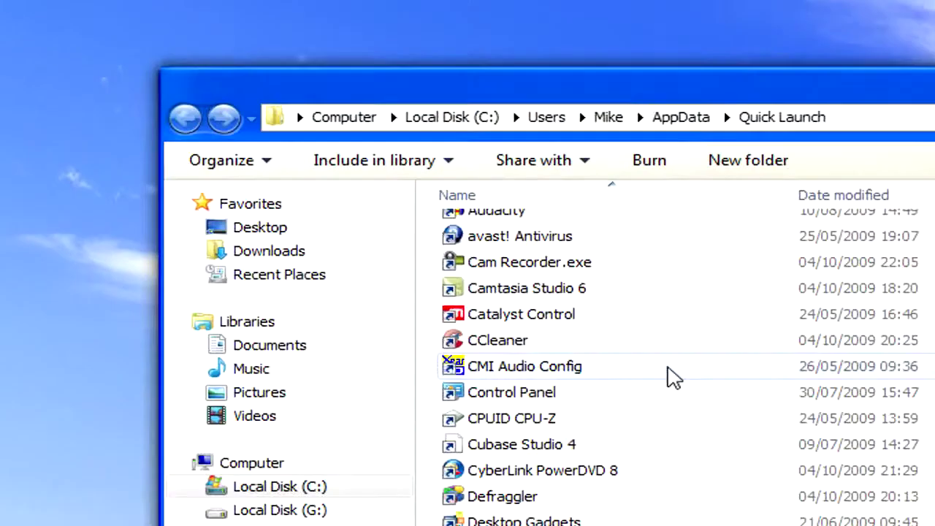
Scroll through the Quick Launch shortcuts in the Explorer window
scroll(668, 376, "down", 3)
scroll(411, 228, "down", 7)
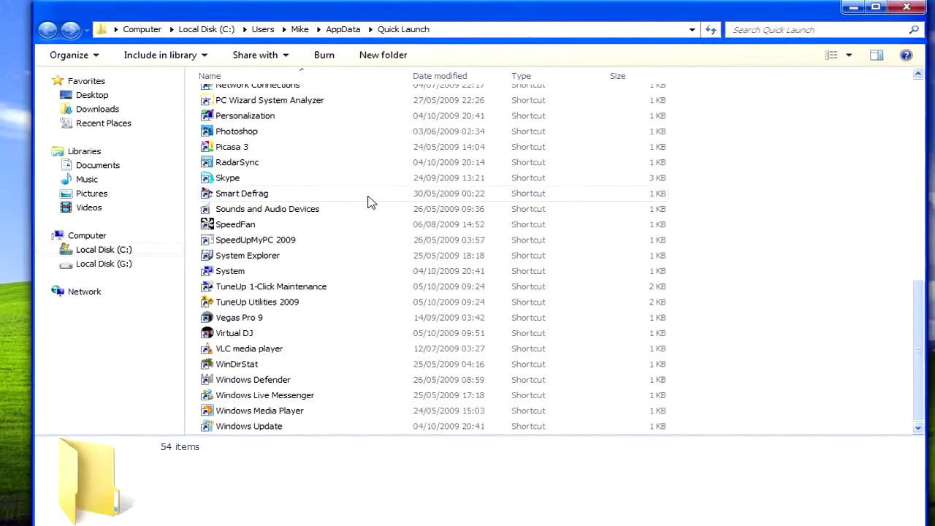
scroll(413, 227, "up", 10)
scroll(369, 202, "up", 1)
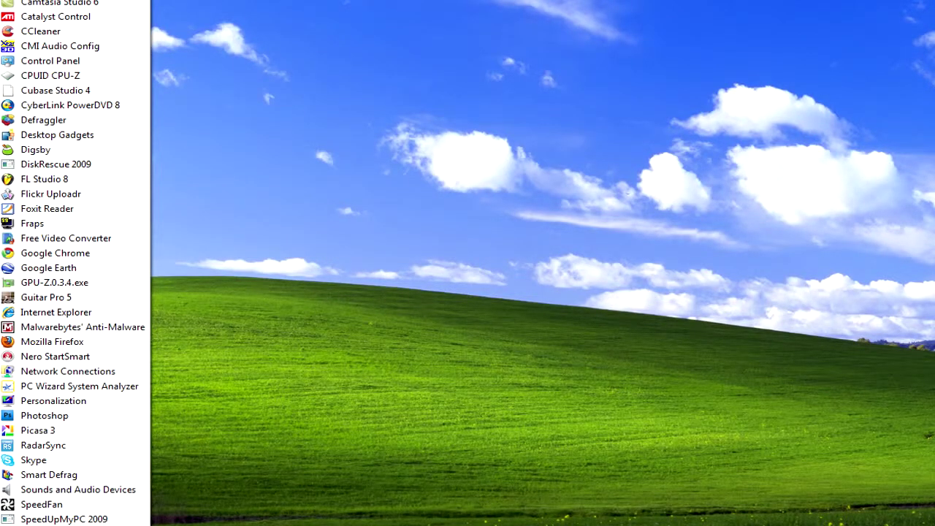
scroll(73, 263, "down", 3)
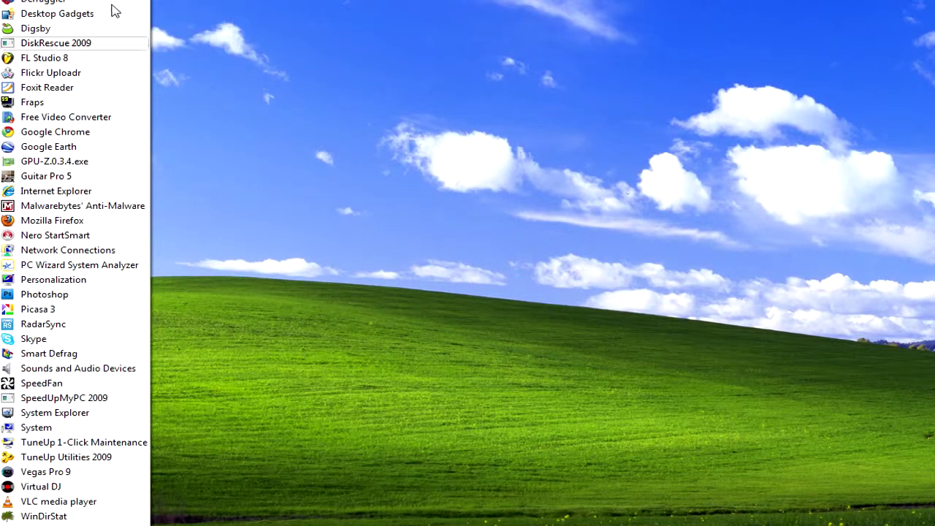
scroll(115, 11, "up", 3)
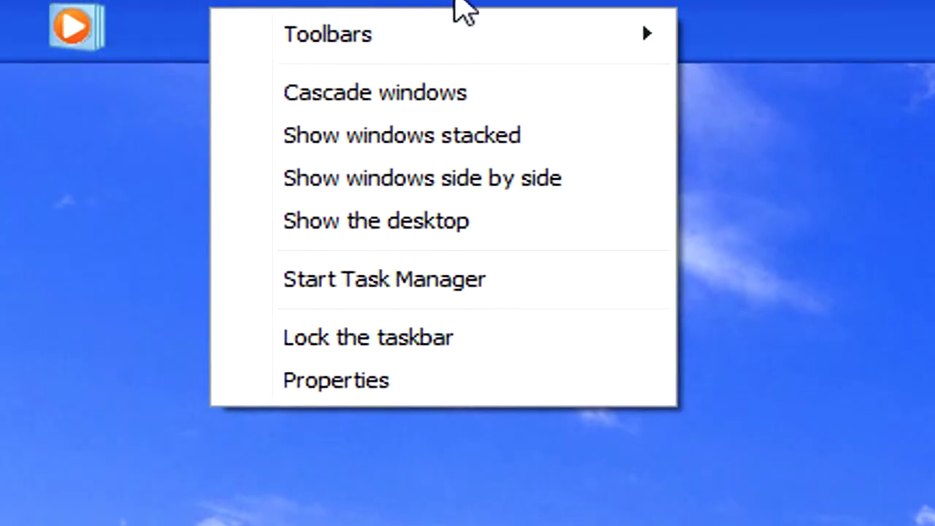
Check that Quick Launch is ticked in the taskbar's Toolbars submenu
mouse_move(468, 25)
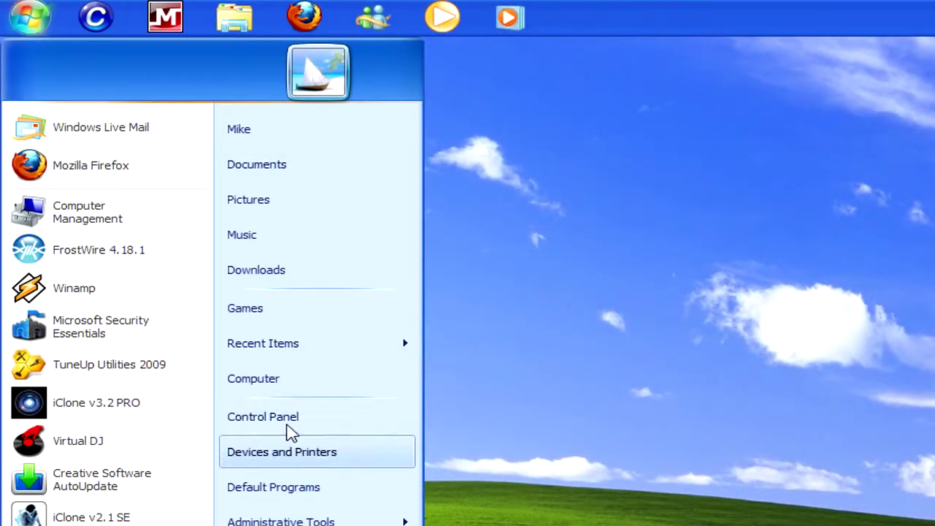
Tick 'Prevent windows from being automatically arranged…' under Ease of Access mouse settings
left_click(289, 418)
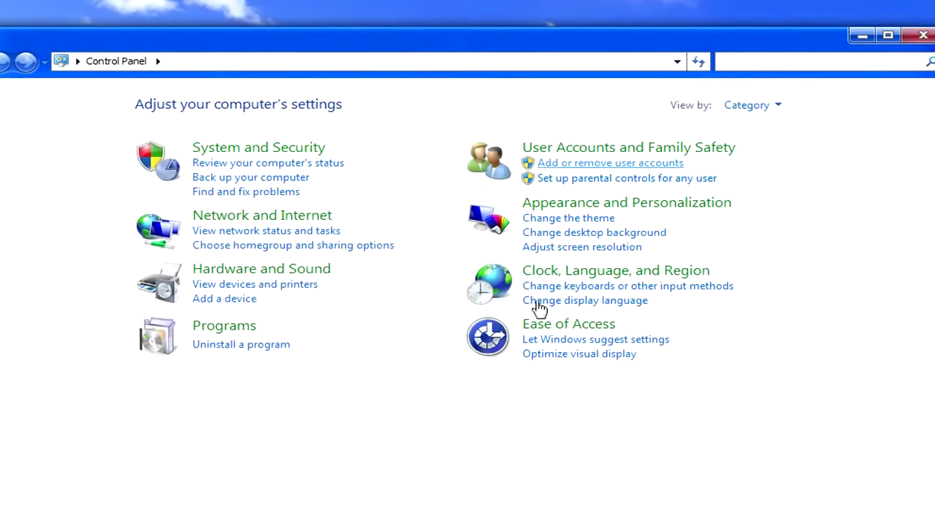
left_click(551, 335)
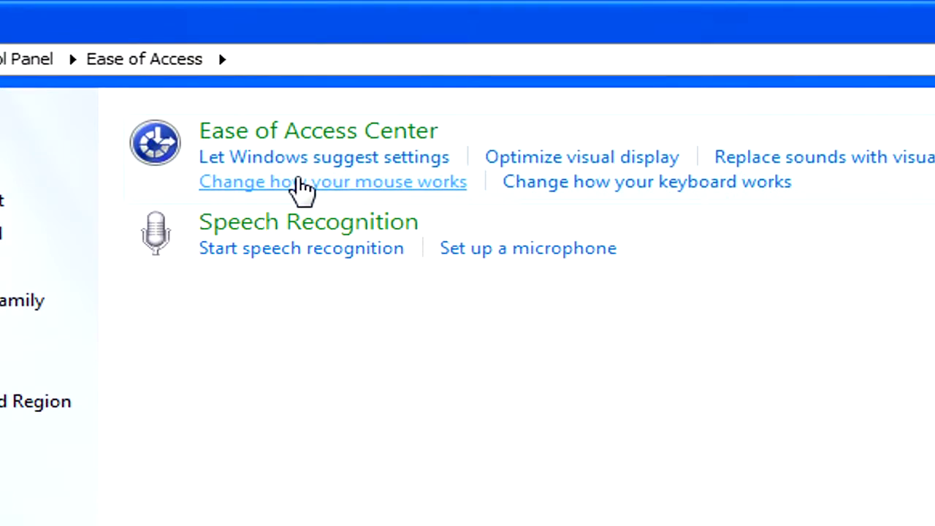
left_click(299, 183)
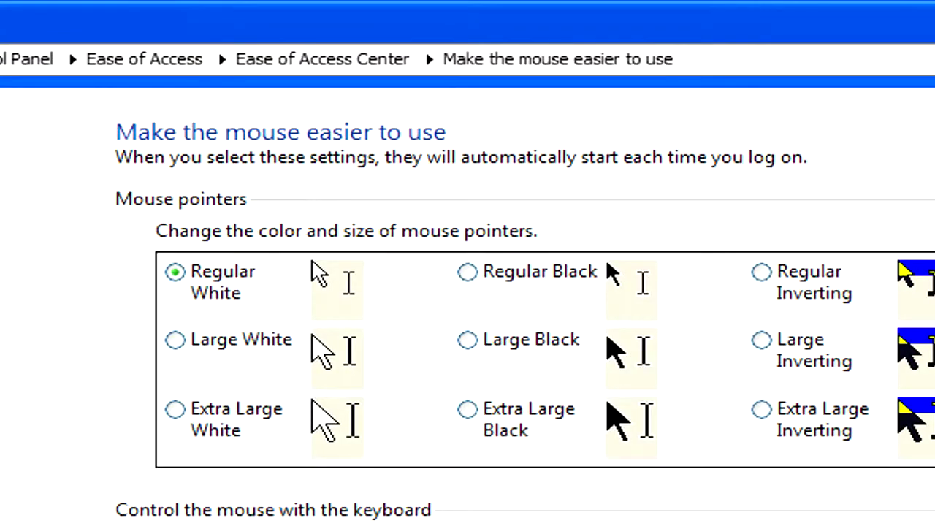
scroll(468, 329, "down", 3)
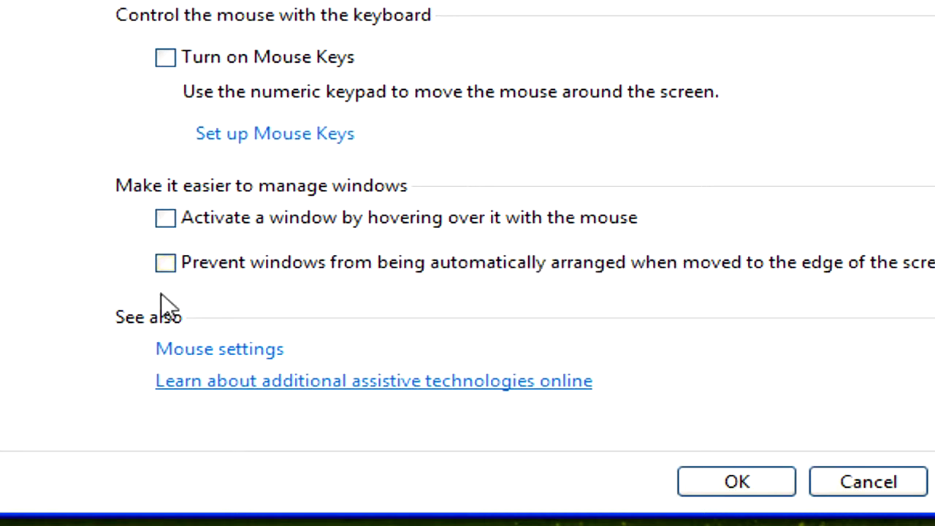
left_click(165, 262)
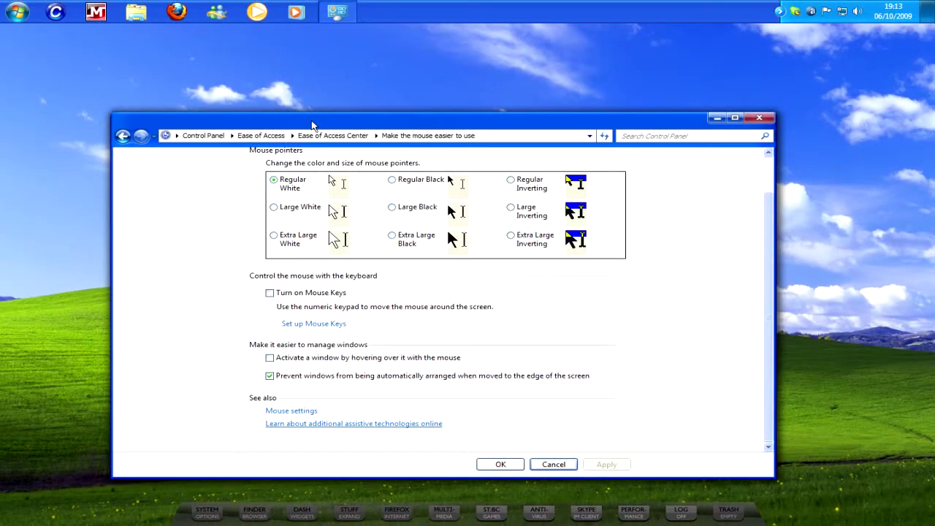
Test dragging the window to the left edge and Win+D, then untick the arrangement-prevention option
left_click_drag(408, 122, 1, 136)
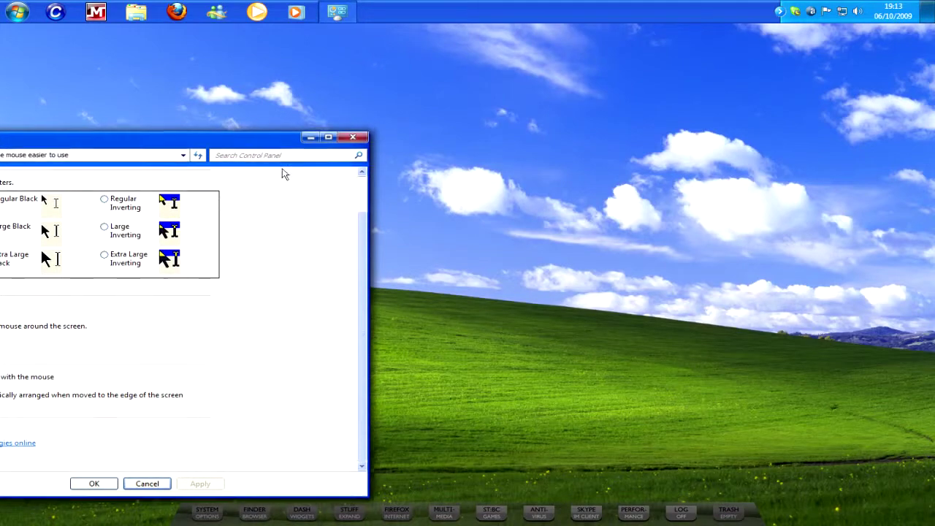
left_click_drag(282, 134, 437, 183)
key("super+d")
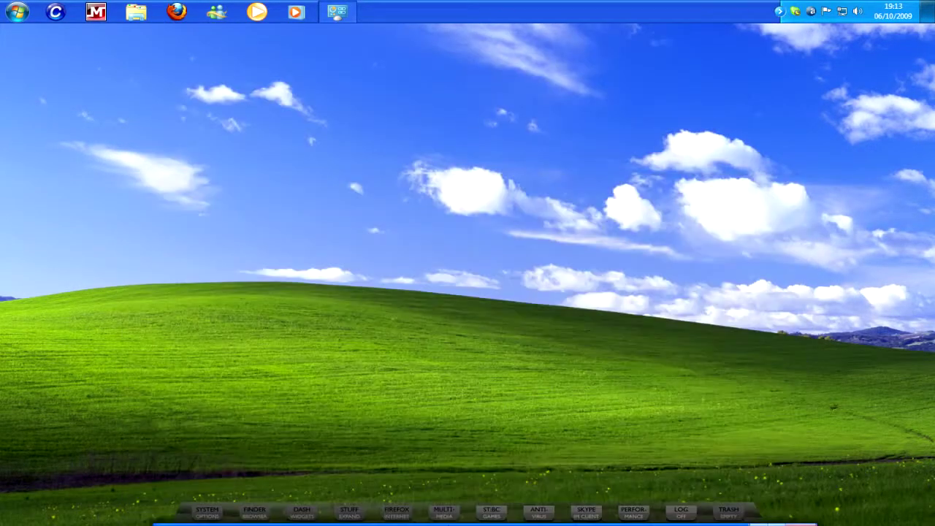
key("super+d")
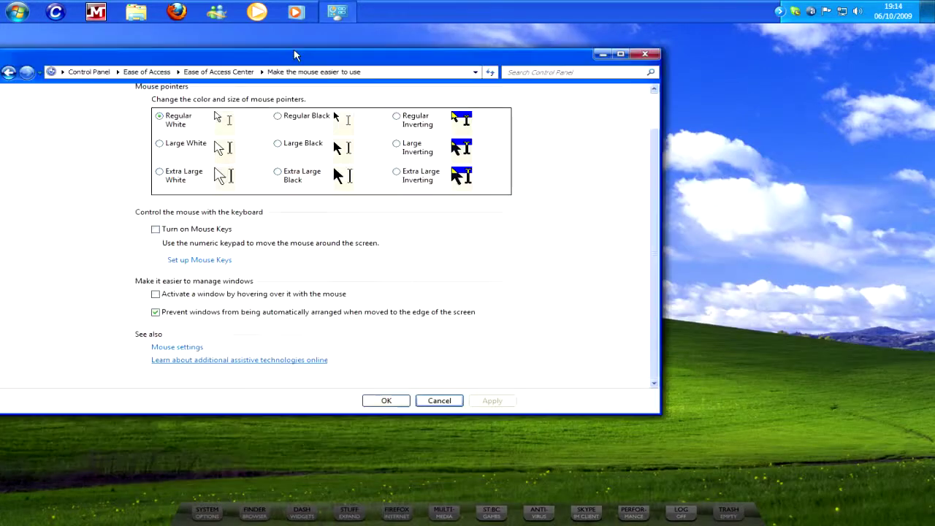
left_click(162, 309)
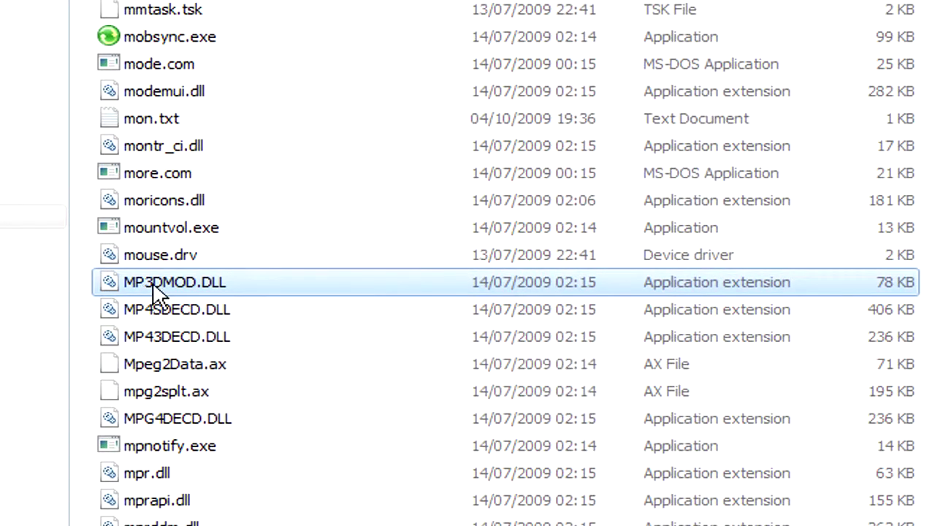
Start renaming MP3DMOD.DLL in System32, appending .bak to its name
mouse_move(170, 291)
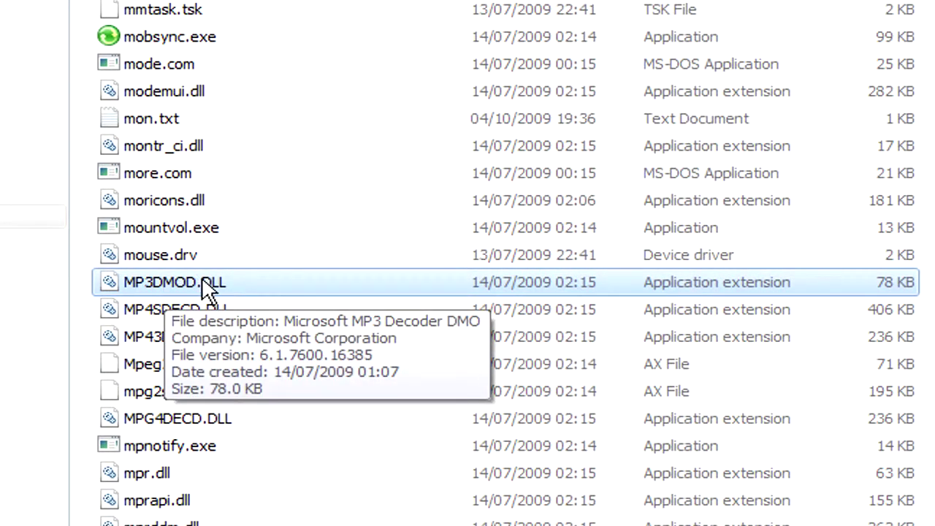
right_click(247, 291)
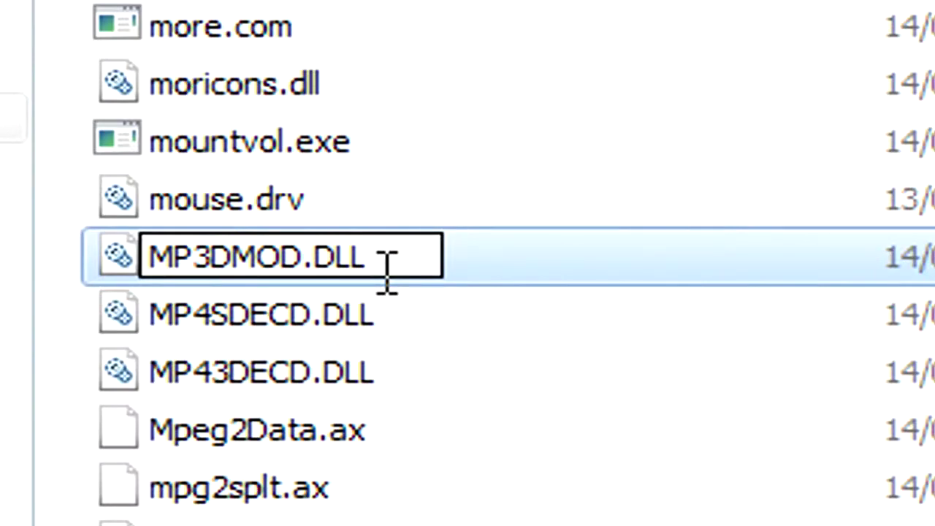
type(".bak")
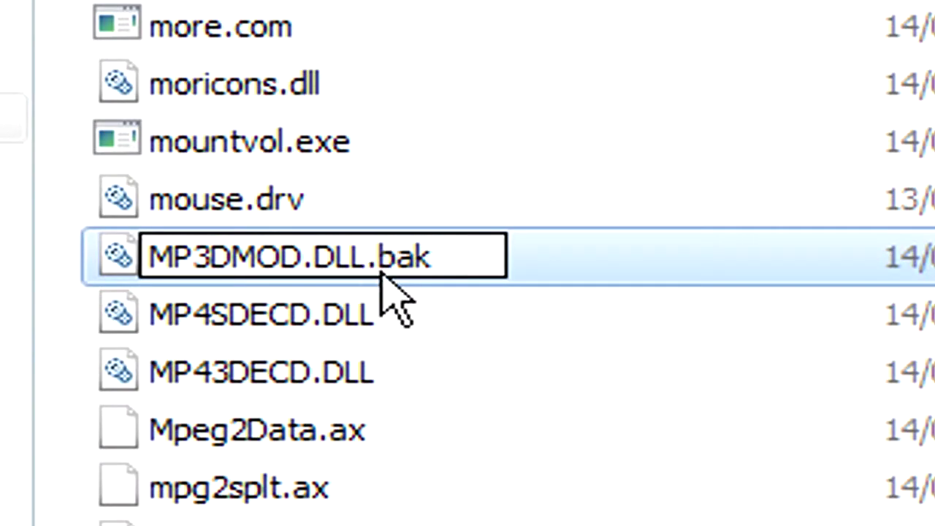
Confirm the MP3DMOD.DLL.bak name despite the extension warning, then close the System32 window
key("Return")
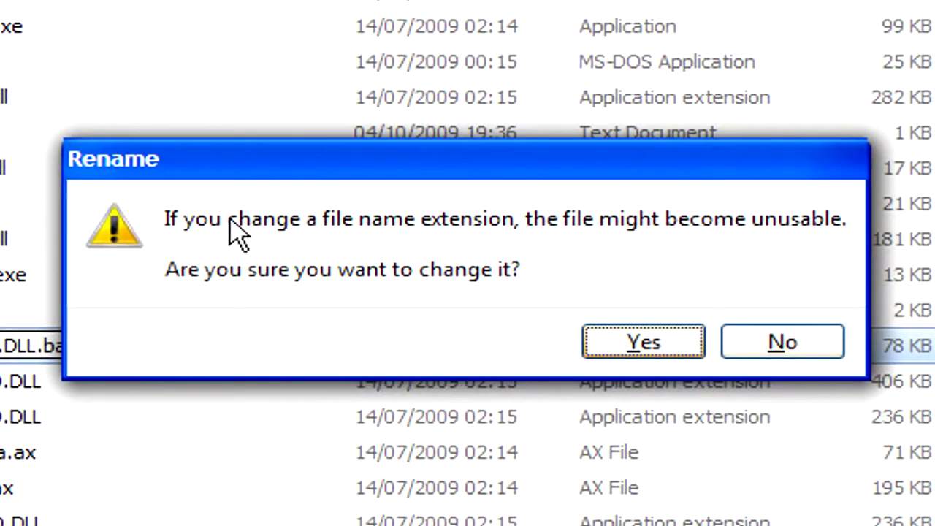
left_click(641, 345)
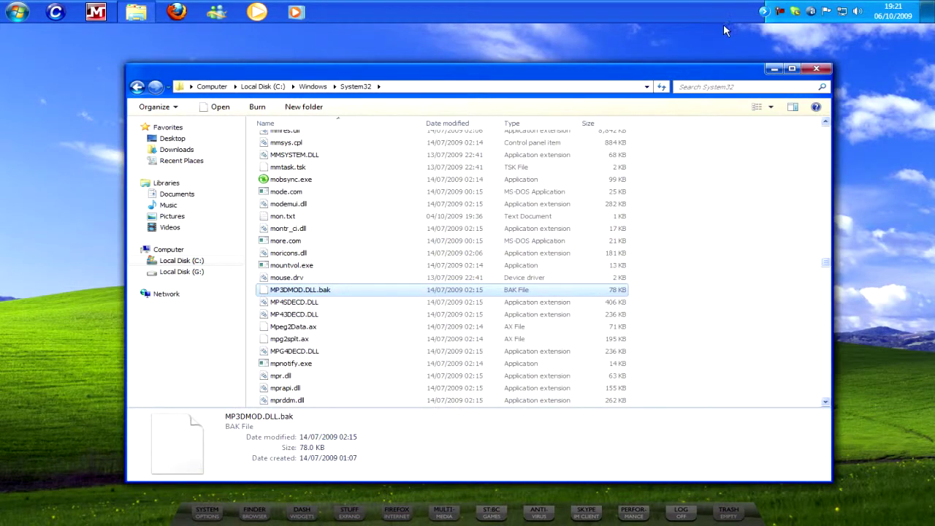
left_click(816, 70)
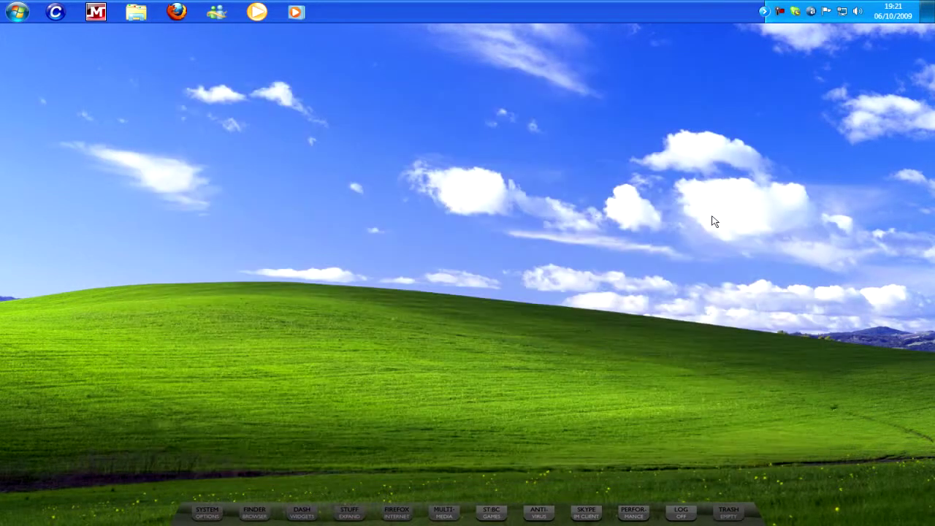